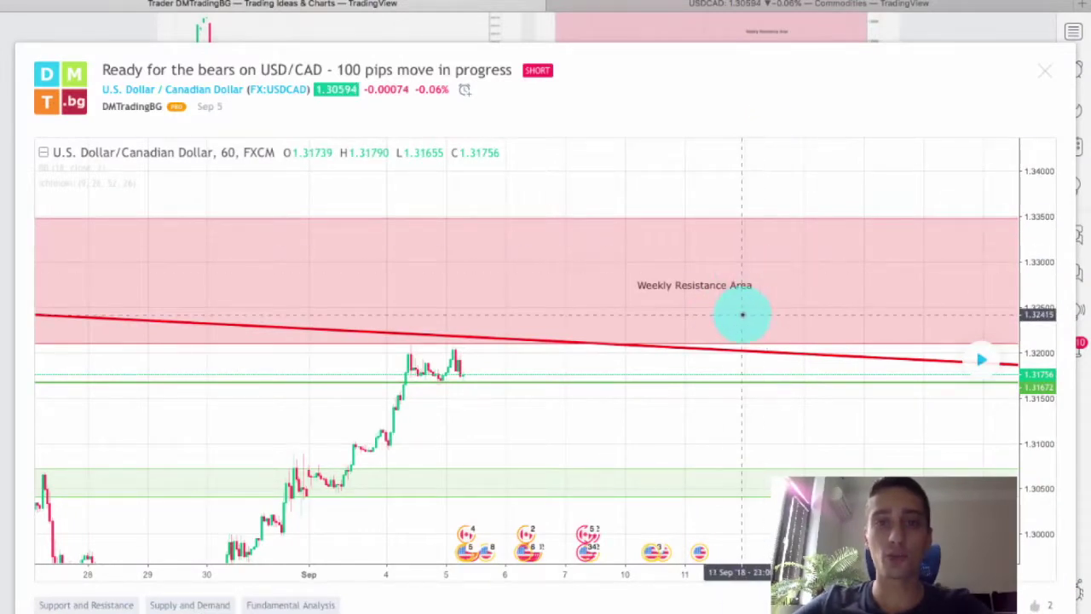
# Pan the idea chart so the Weekly Resistance Area and H4 Downtrend Support both show
pyautogui.moveTo(602, 448); pyautogui.dragTo(628, 385)
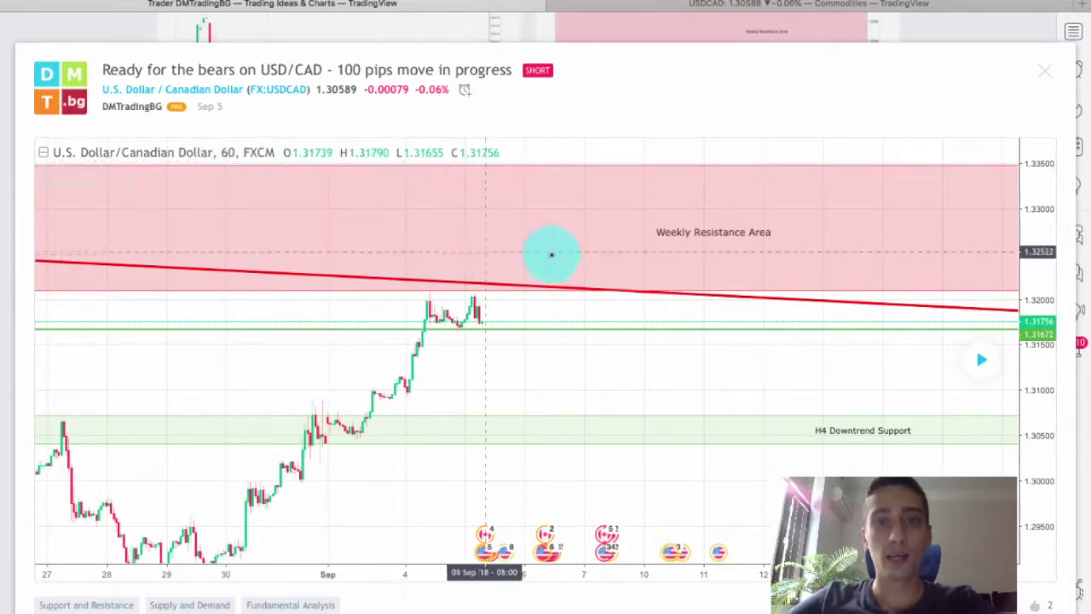
pyautogui.scroll(-1, 650, 356)
pyautogui.scroll(-2, 644, 367)
pyautogui.moveTo(370, 503); pyautogui.dragTo(676, 506)
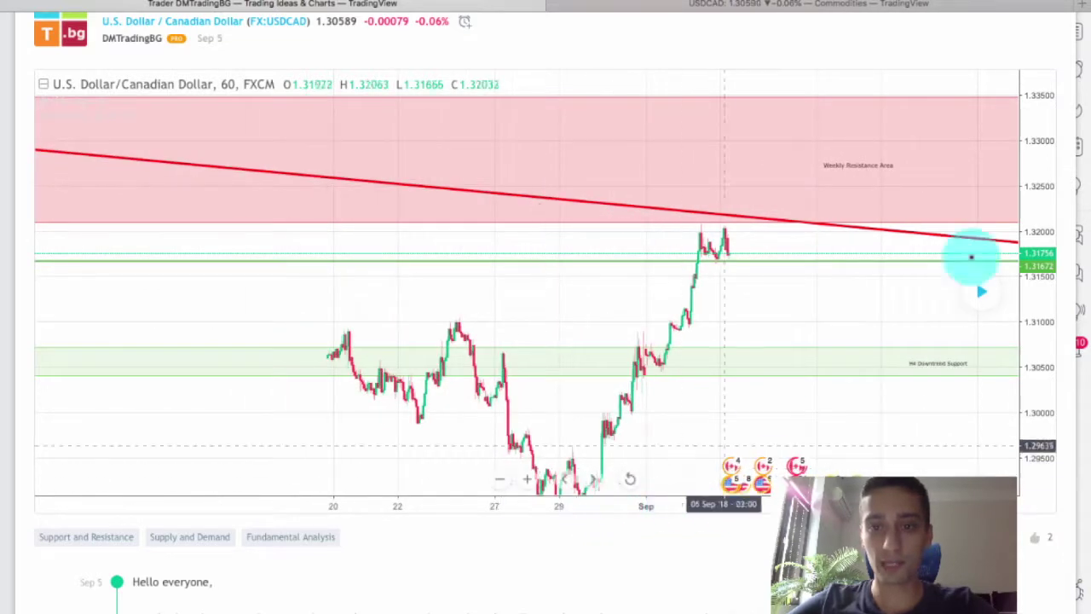
# Rescale and pan the idea chart onto late-August to early-September prices near the red trendline
pyautogui.moveTo(1047, 165); pyautogui.dragTo(1038, 242)
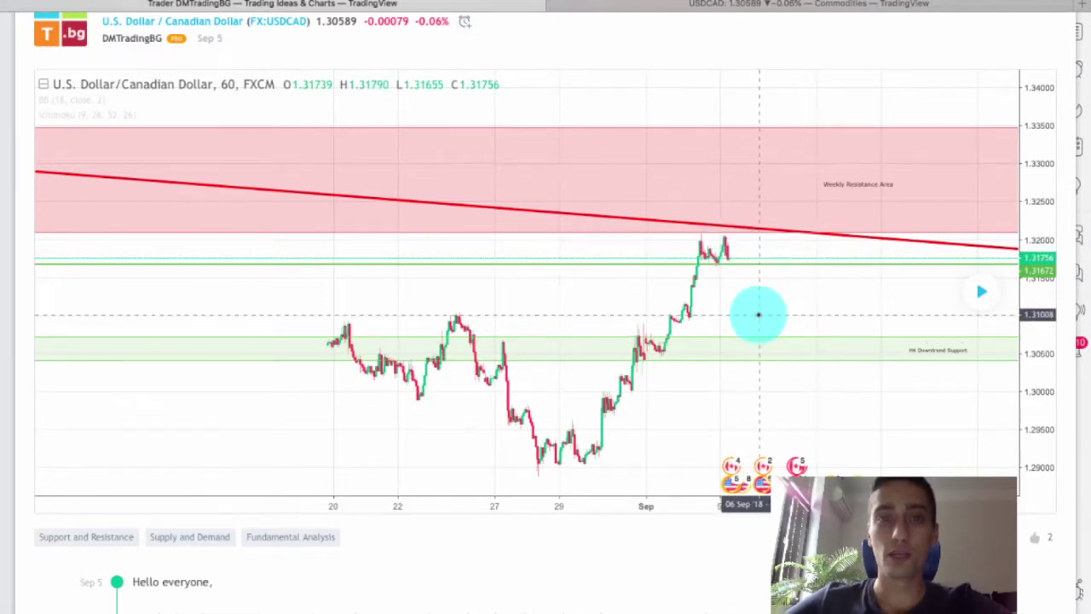
pyautogui.moveTo(738, 502); pyautogui.dragTo(609, 503)
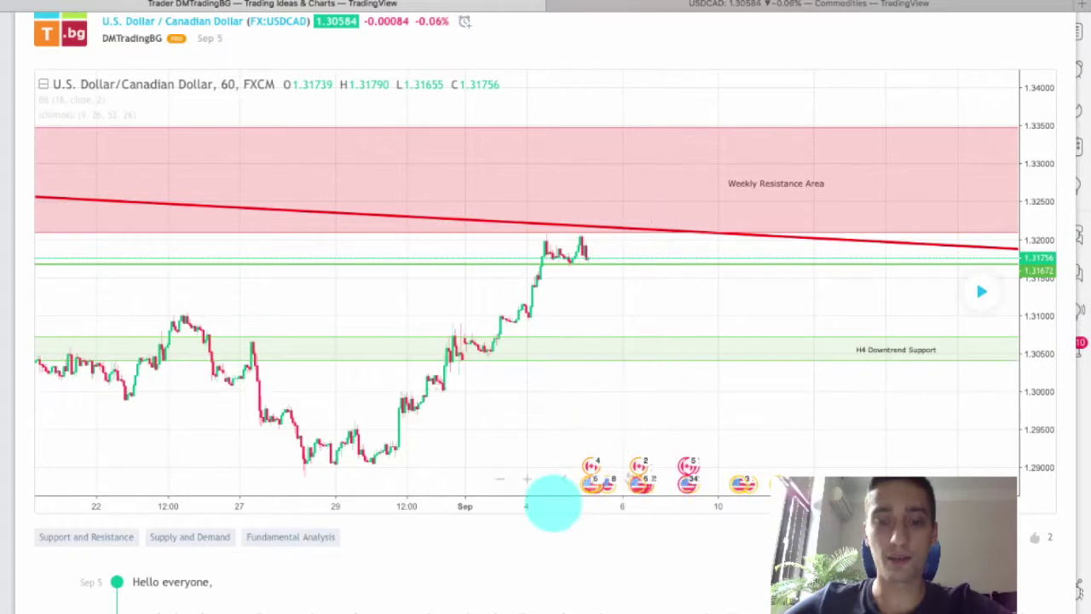
pyautogui.moveTo(475, 506); pyautogui.dragTo(772, 322)
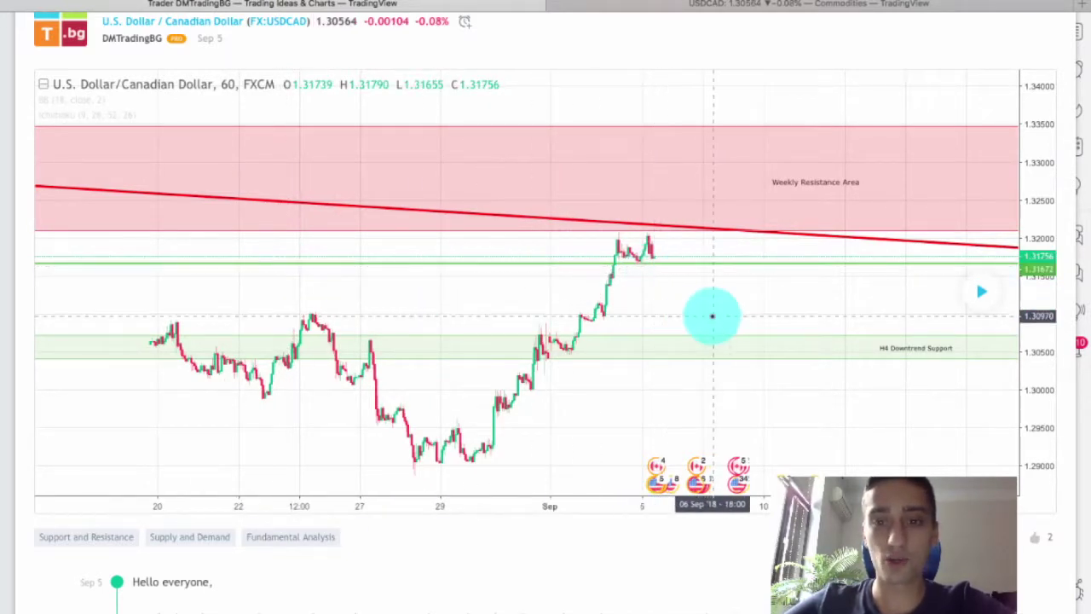
pyautogui.moveTo(709, 309); pyautogui.dragTo(657, 316)
pyautogui.moveTo(558, 509); pyautogui.dragTo(506, 504)
pyautogui.moveTo(1035, 352); pyautogui.dragTo(628, 270)
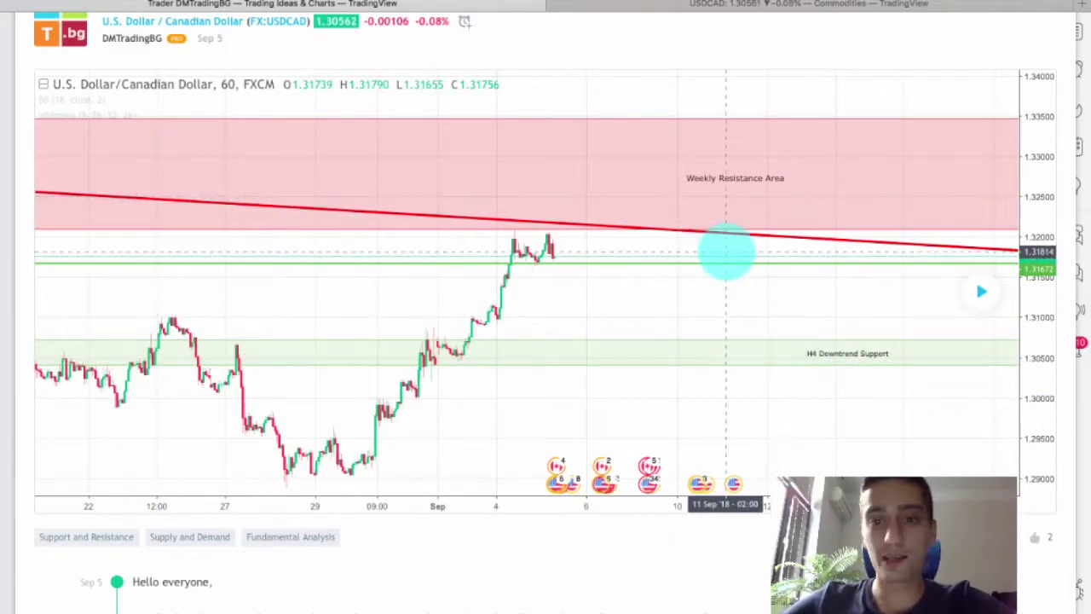
pyautogui.scroll(-1, 640, 273)
pyautogui.scroll(1, 640, 273)
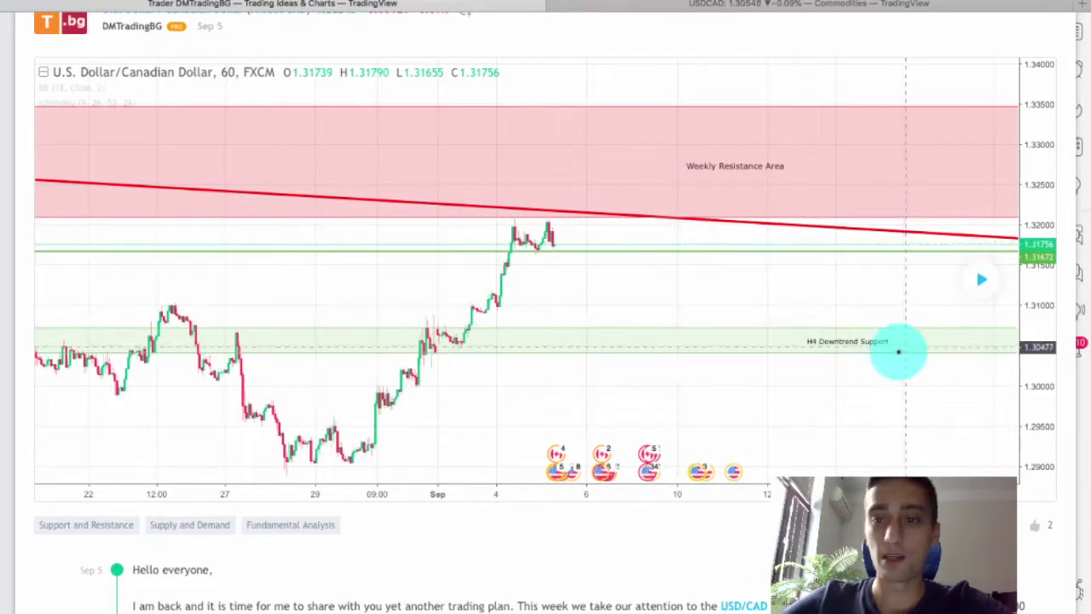
# Bring the idea chart to the latest bars, showing the drop to support near 1.30545
pyautogui.click(975, 281)
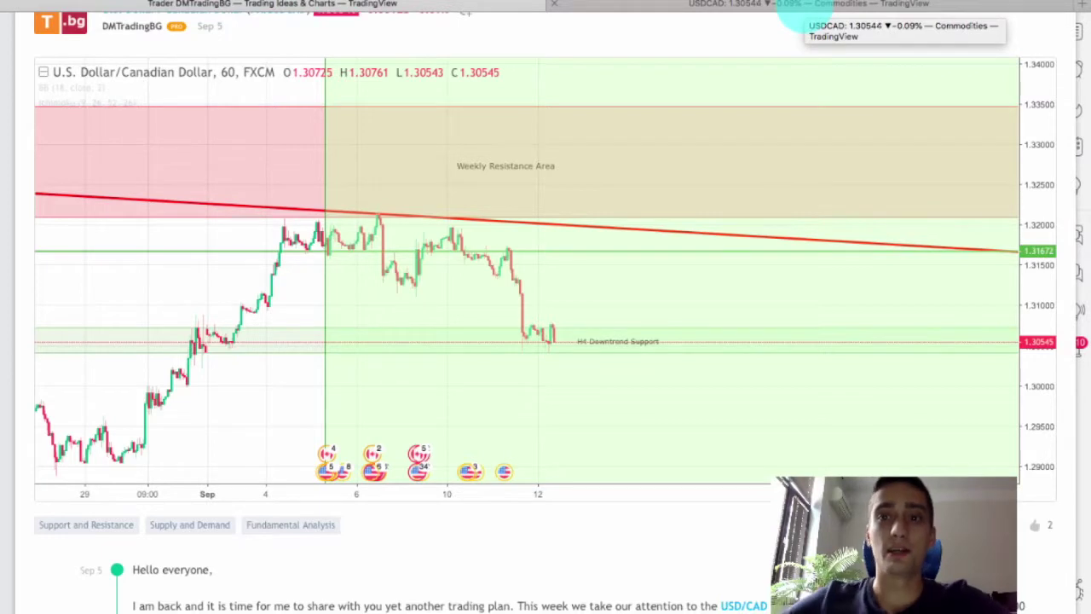
pyautogui.click(696, 138)
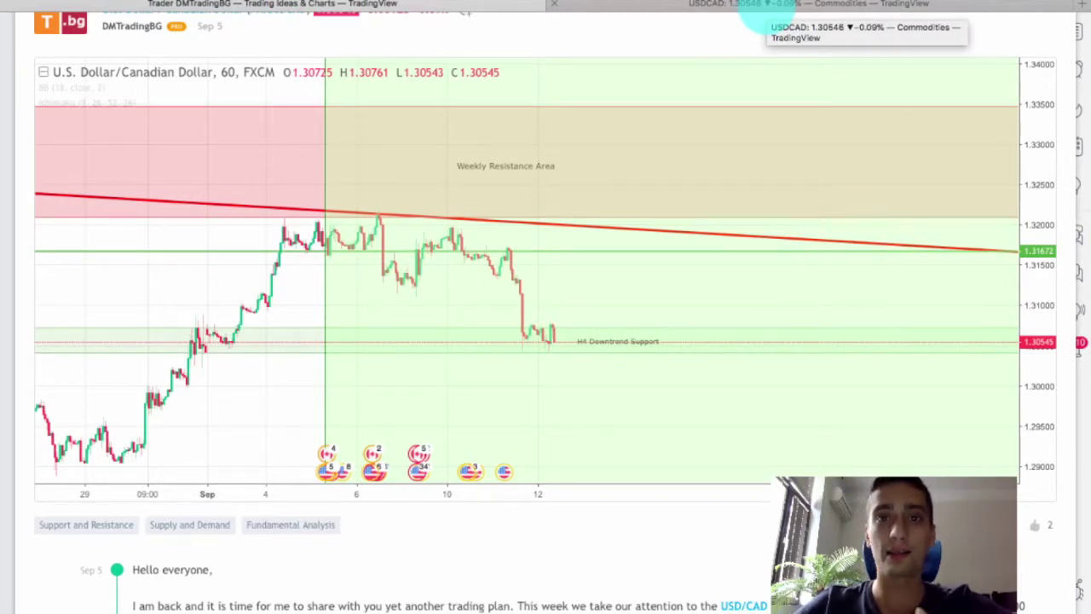
# Switch to the live USDCAD chart tab and pan it to earlier bars
pyautogui.click(761, 9)
pyautogui.moveTo(664, 142); pyautogui.dragTo(979, 304)
pyautogui.moveTo(1023, 405); pyautogui.dragTo(832, 251)
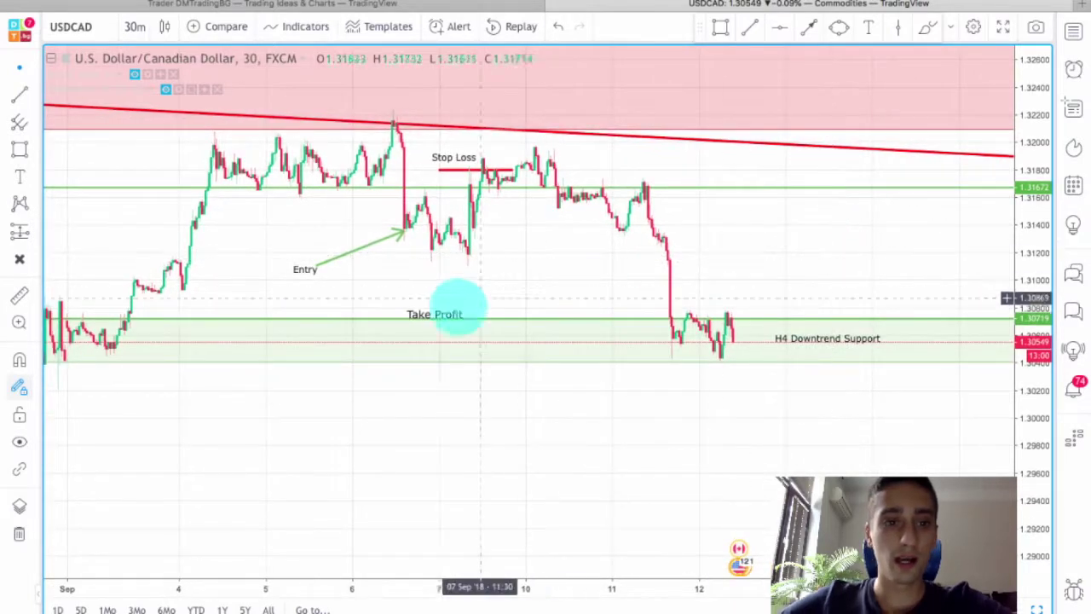
# Select the Entry arrow and zoom around the Entry, Stop Loss and Take Profit labels
pyautogui.click(402, 230)
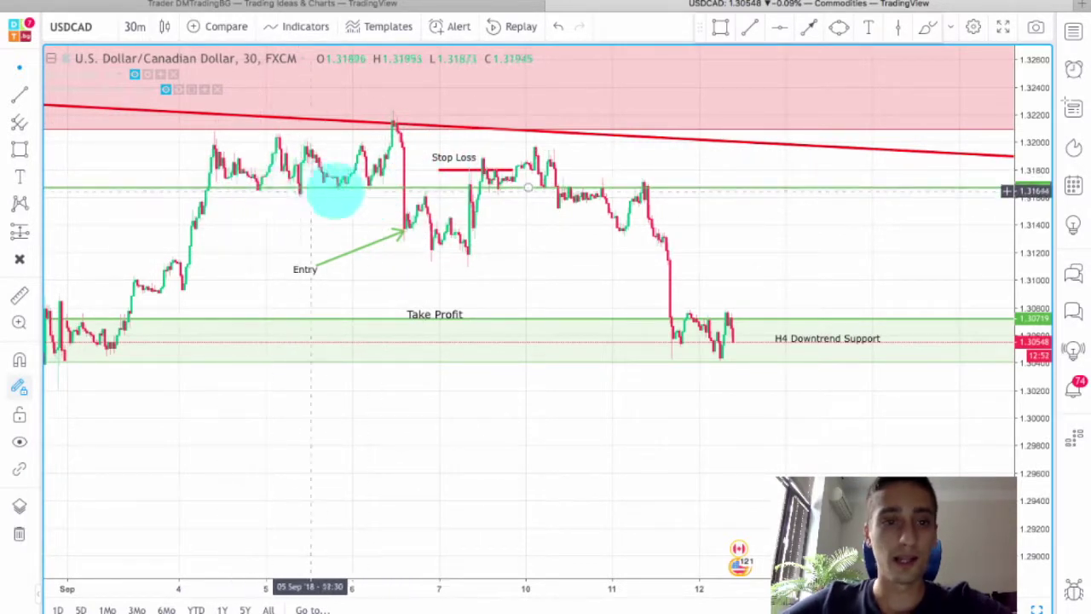
pyautogui.scroll(-4, 336, 212)
pyautogui.scroll(3, 341, 209)
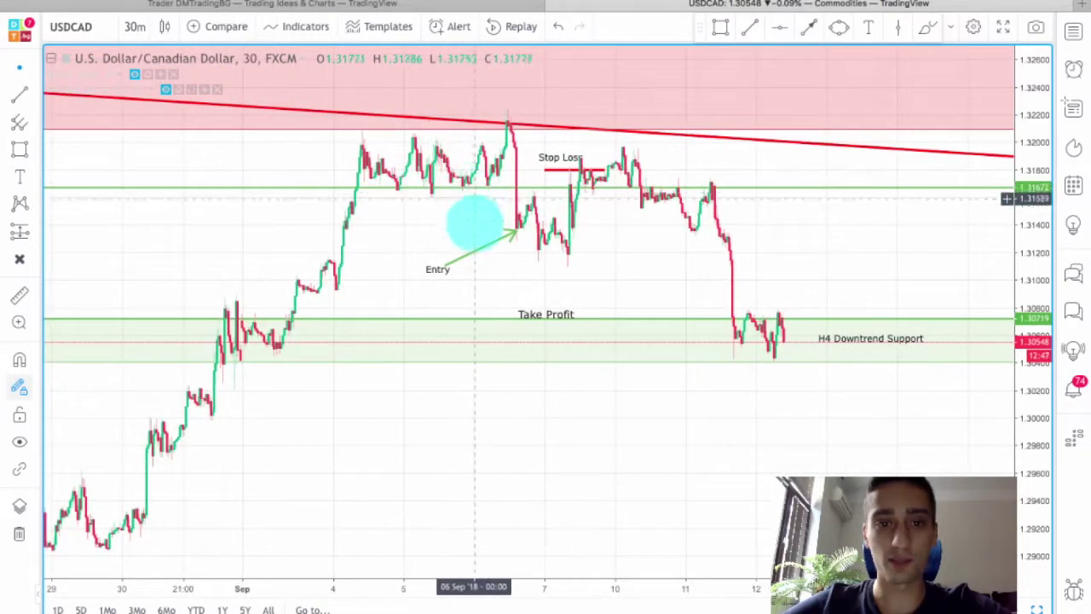
pyautogui.scroll(2, 474, 213)
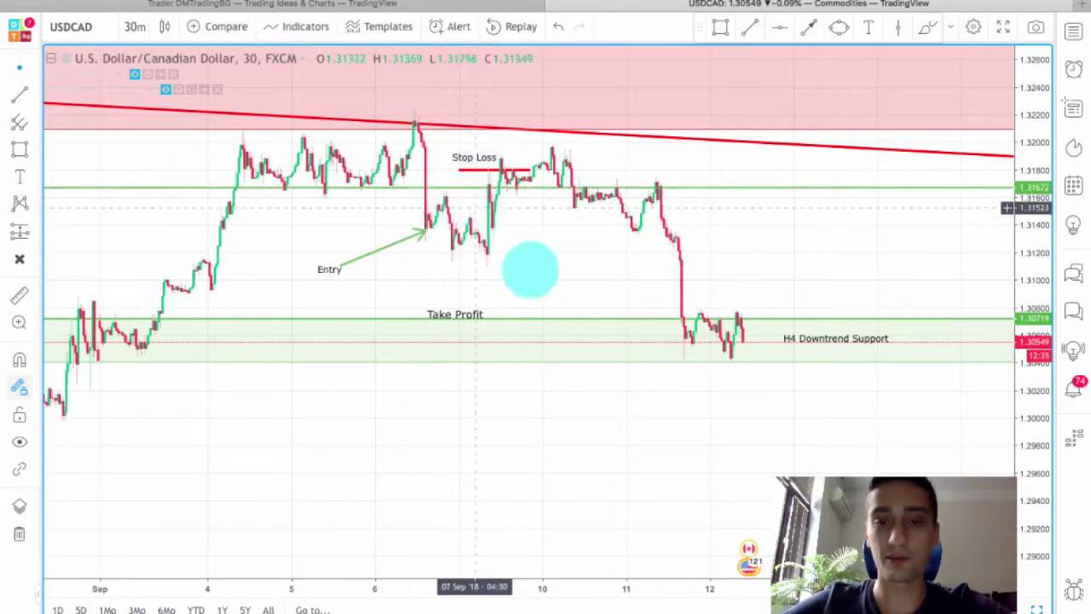
pyautogui.hscroll(-2, 555, 267)
pyautogui.hscroll(4, 555, 267)
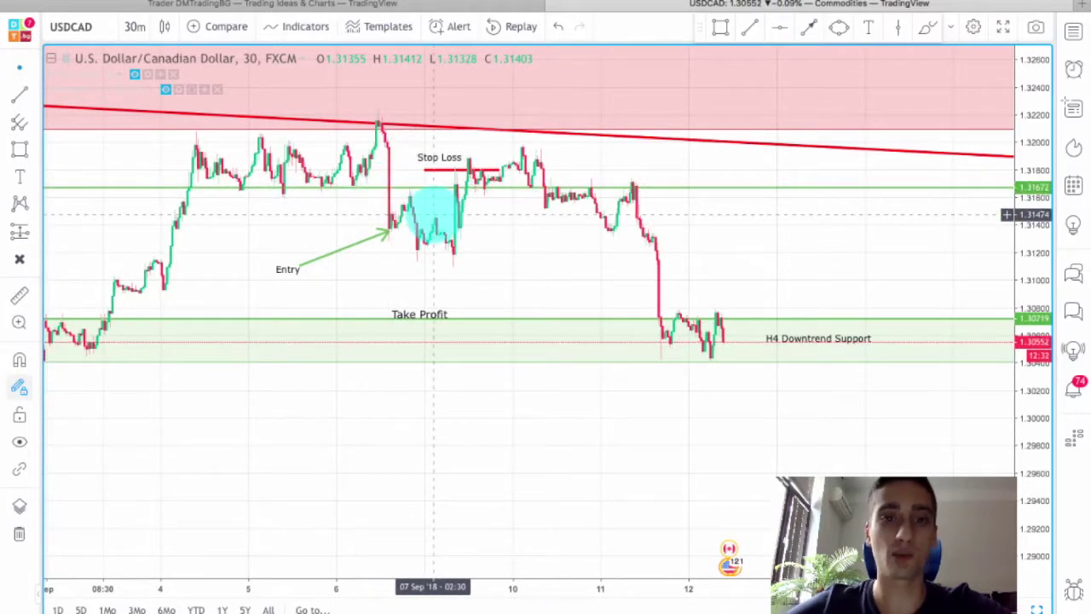
pyautogui.scroll(2, 495, 213)
pyautogui.hscroll(-3, 512, 243)
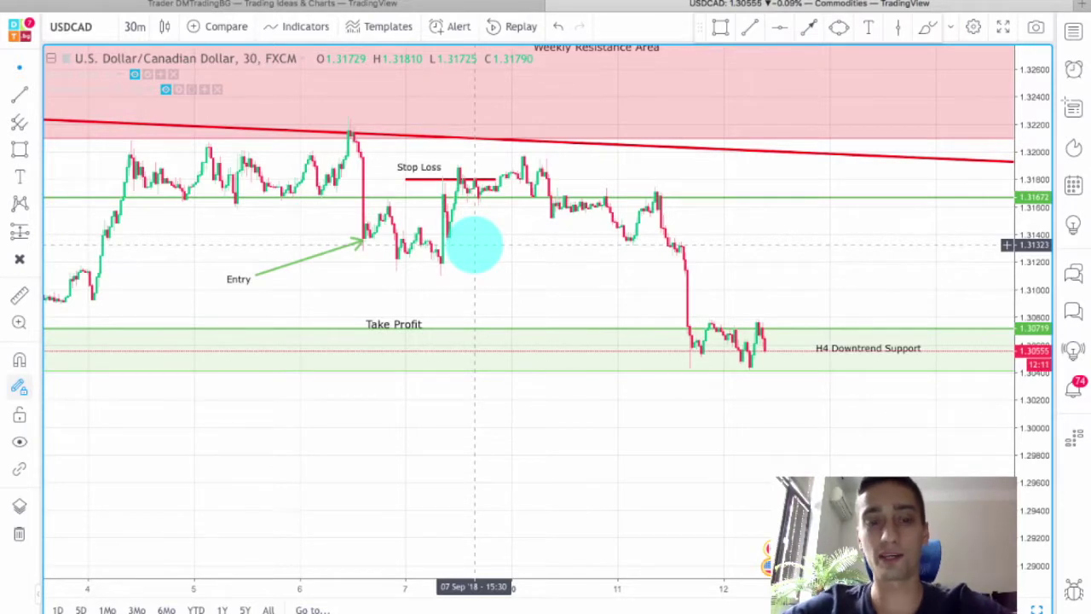
# Pan the 30-minute chart to the drop into Take Profit near 1.3057, then show the timeframe list
pyautogui.moveTo(474, 245); pyautogui.dragTo(561, 268)
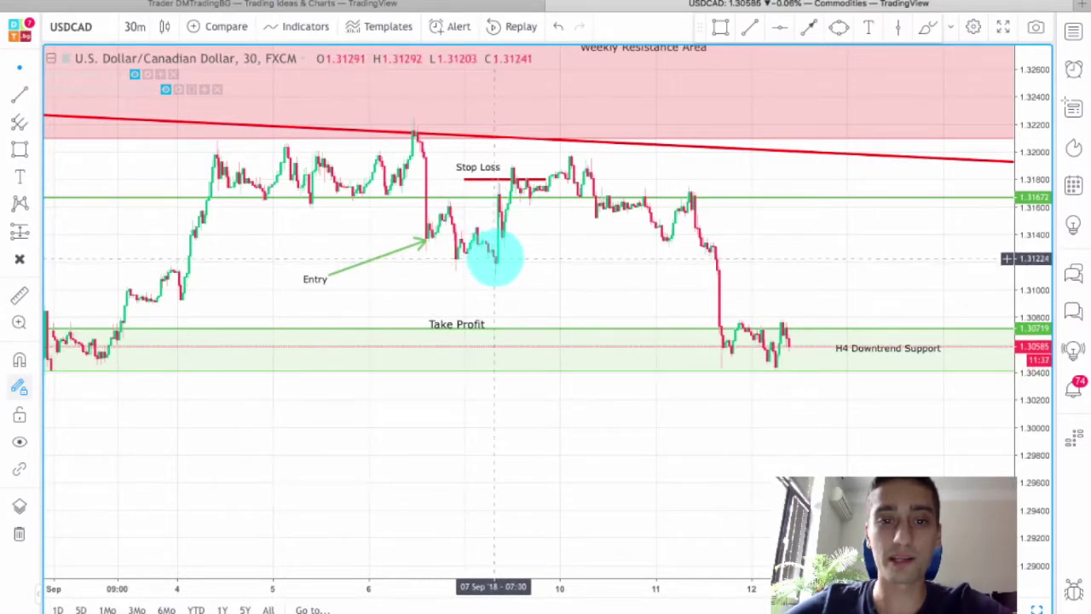
pyautogui.moveTo(599, 275); pyautogui.dragTo(525, 230)
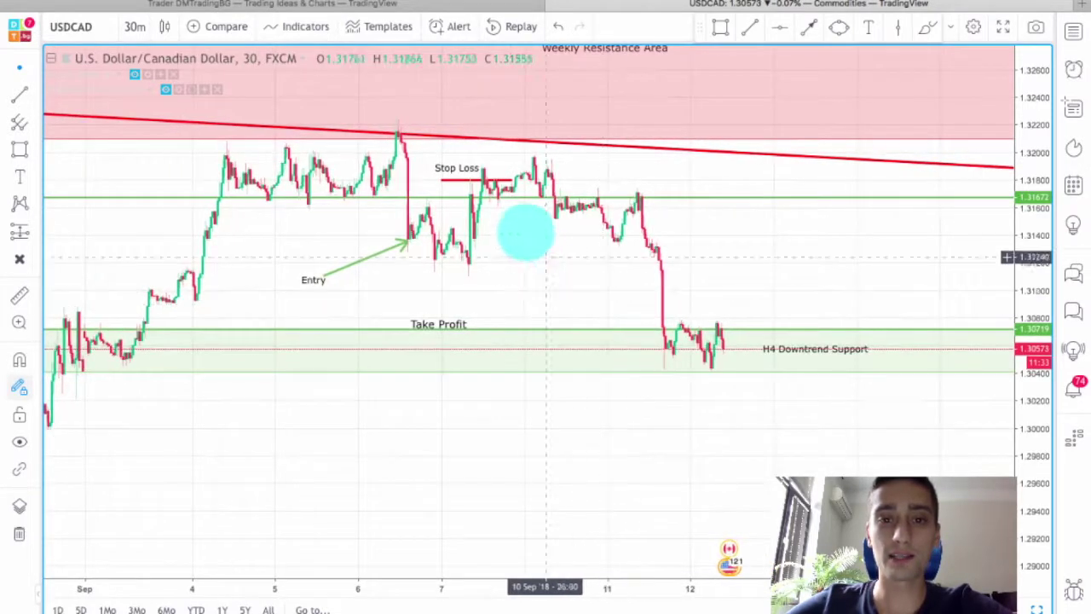
pyautogui.moveTo(736, 250); pyautogui.dragTo(700, 252)
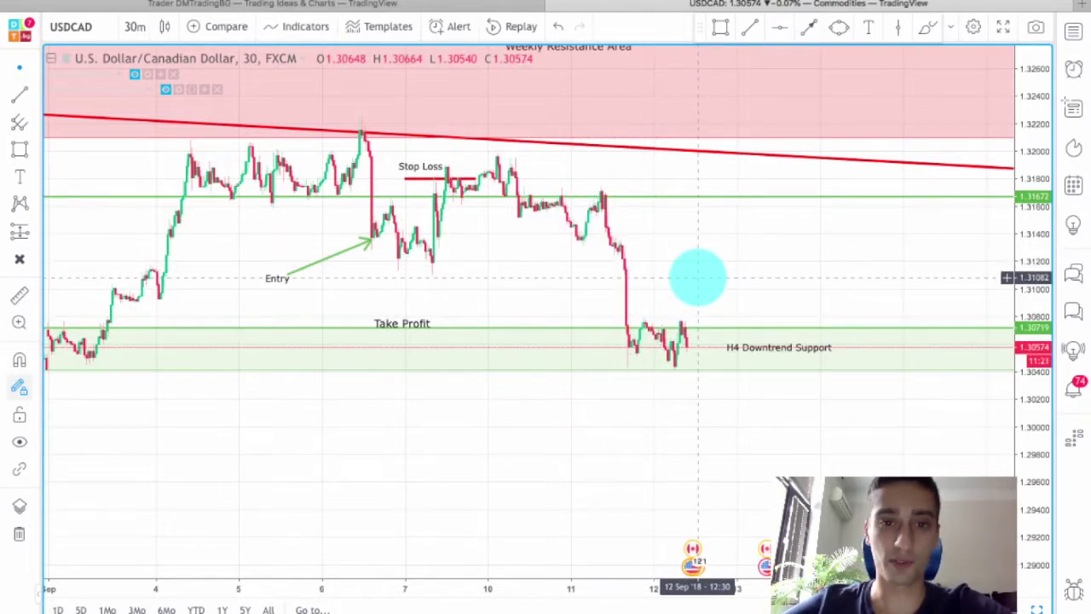
pyautogui.hscroll(-3, 710, 295)
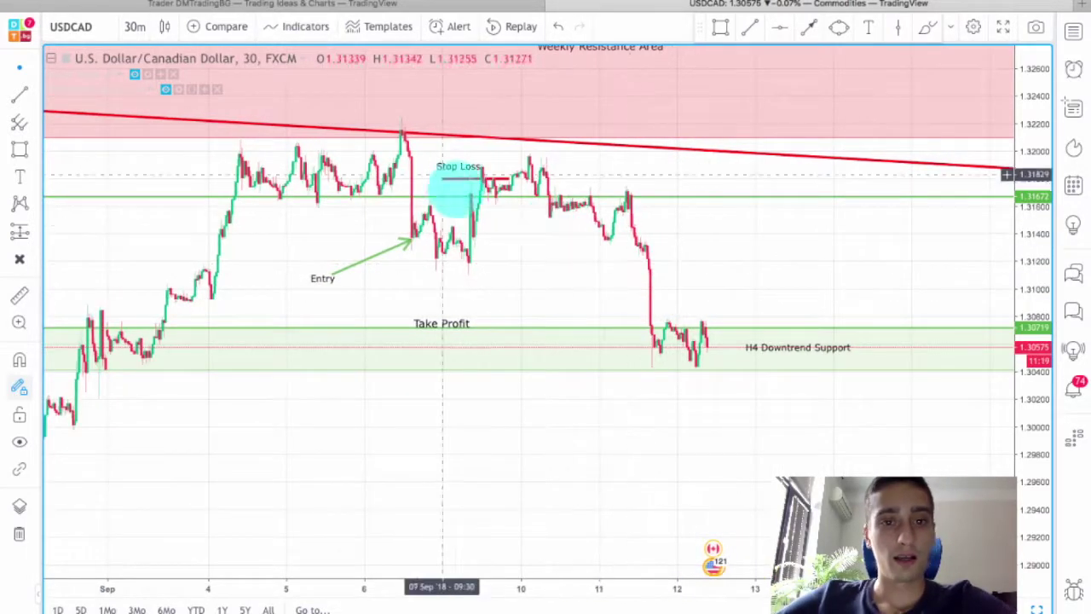
pyautogui.scroll(2, 572, 263)
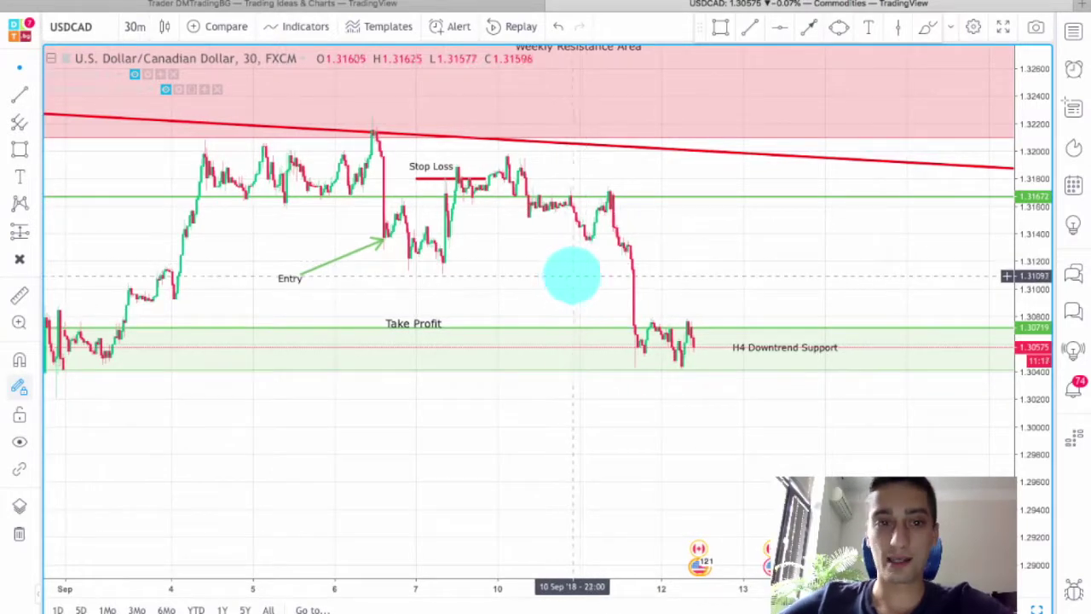
pyautogui.click(135, 26)
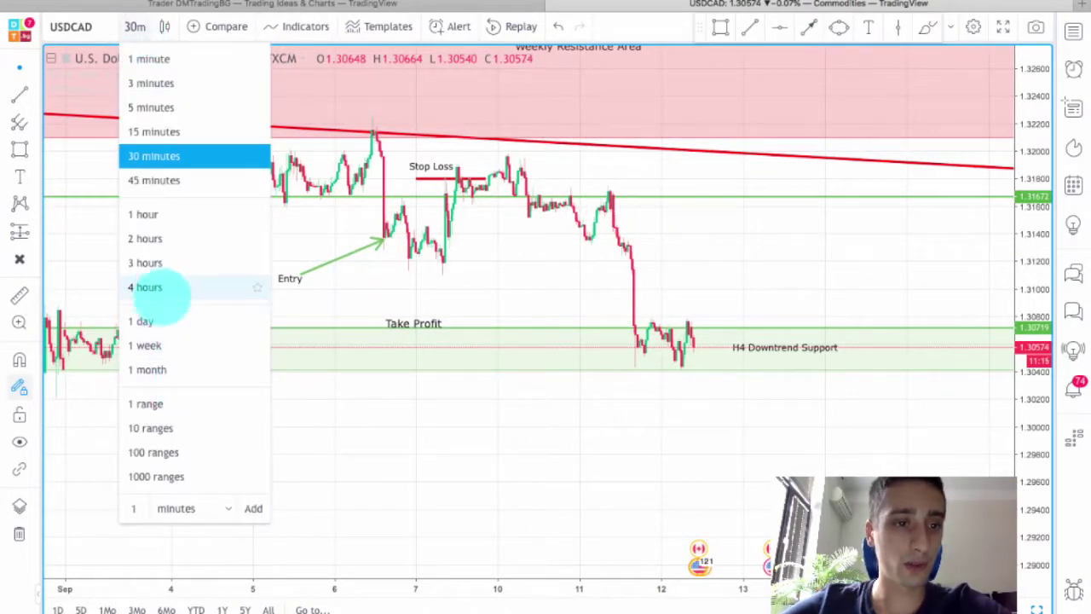
# Switch the chart to 4-hour candles, then to 1-hour candles
pyautogui.click(151, 287)
pyautogui.click(133, 27)
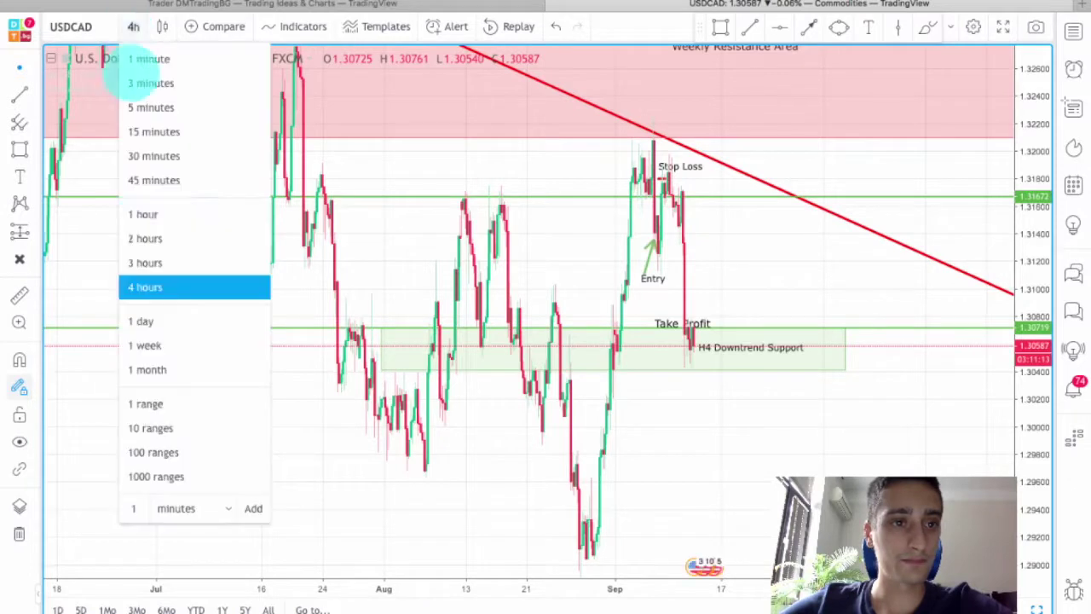
pyautogui.click(143, 213)
# Rescale and pan the 1-hour chart, then change it to the 1-month timeframe
pyautogui.moveTo(1033, 194); pyautogui.dragTo(1033, 129)
pyautogui.click(597, 253)
pyautogui.moveTo(597, 253); pyautogui.dragTo(549, 222)
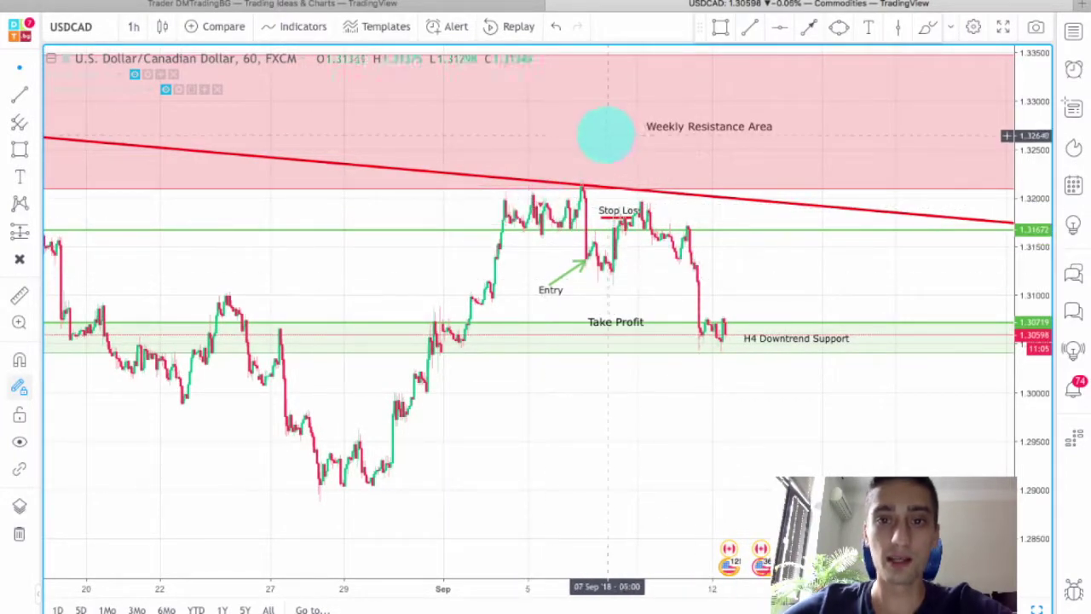
pyautogui.click(134, 26)
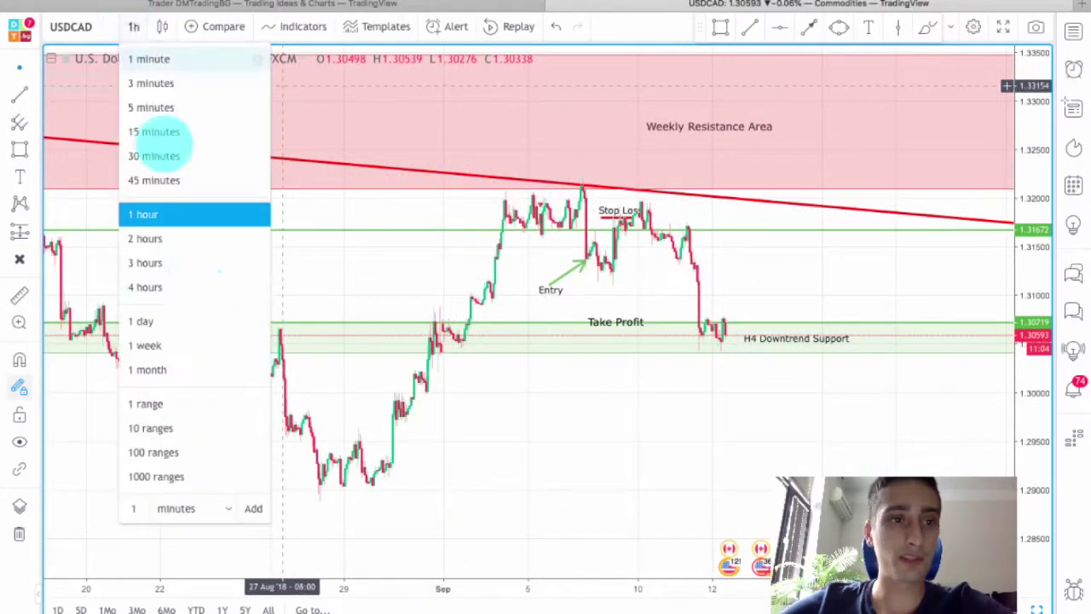
pyautogui.click(153, 369)
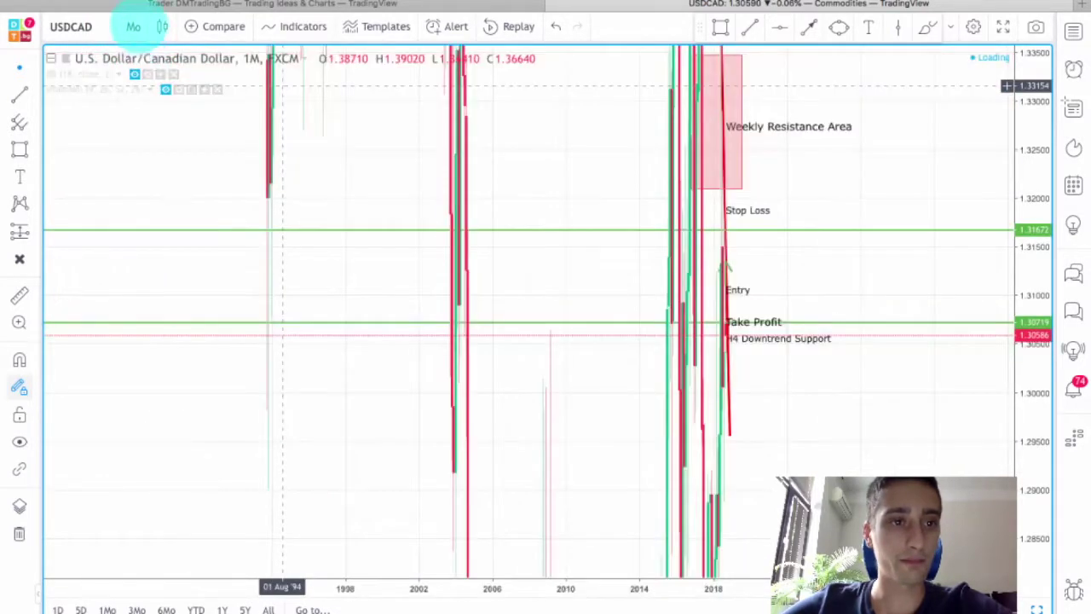
# Switch to weekly candles and zoom onto mid-2017 to 2019 below the Weekly Resistance Area
pyautogui.click(132, 26)
pyautogui.click(145, 345)
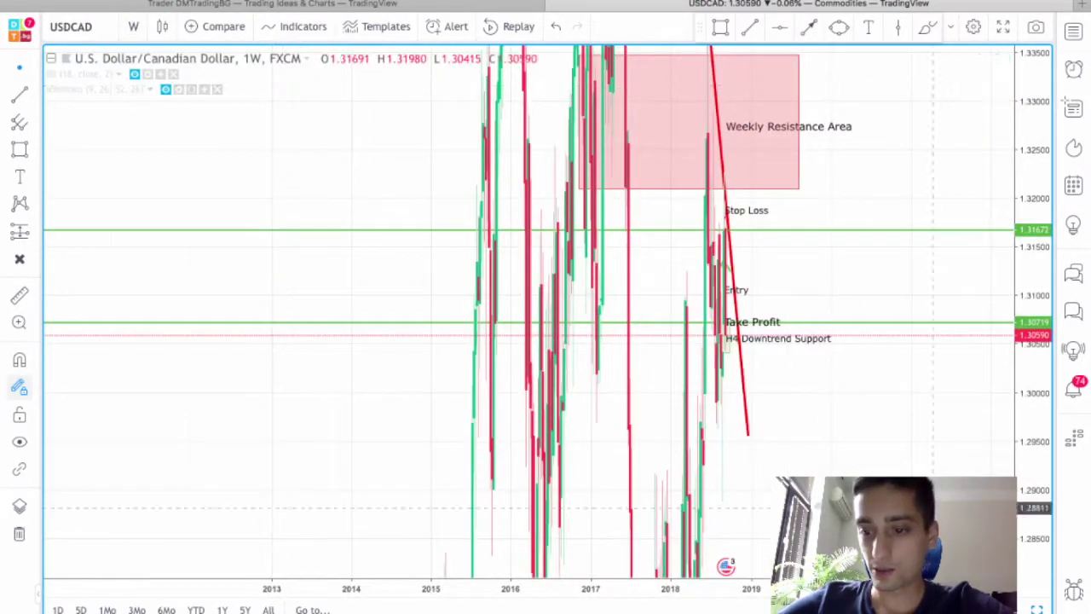
pyautogui.scroll(10, 828, 299)
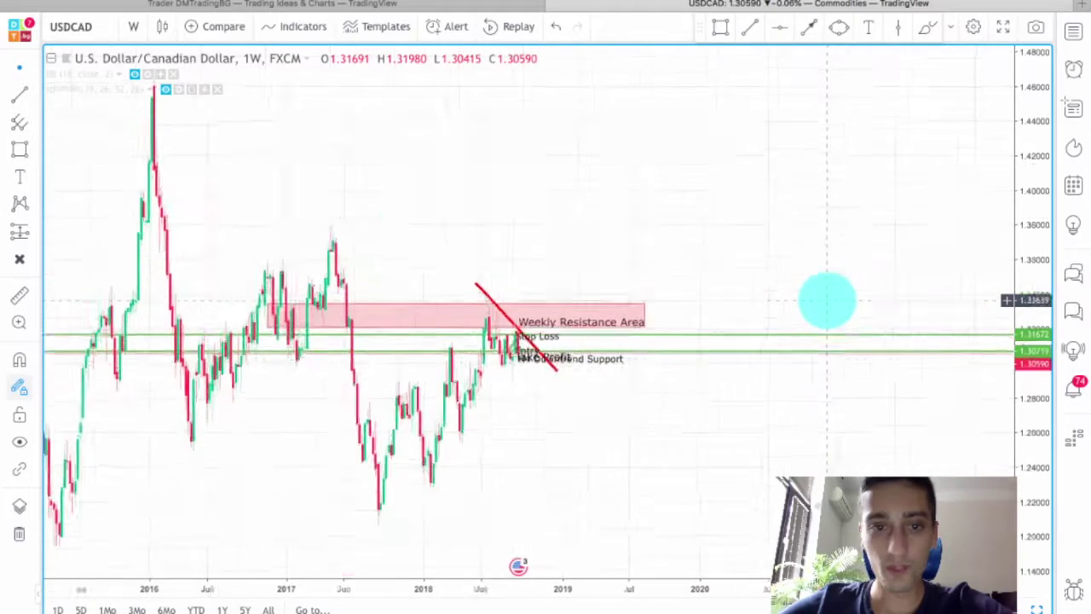
pyautogui.rightClick(596, 199)
pyautogui.click(570, 173)
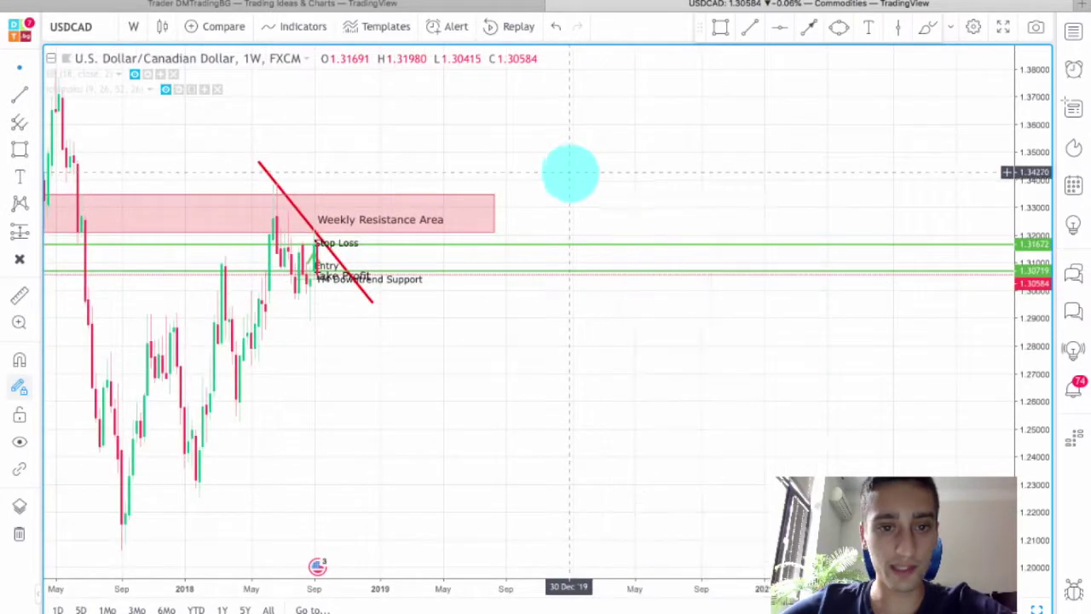
pyautogui.moveTo(569, 173); pyautogui.dragTo(645, 185)
pyautogui.scroll(2, 649, 193)
pyautogui.scroll(5, 648, 192)
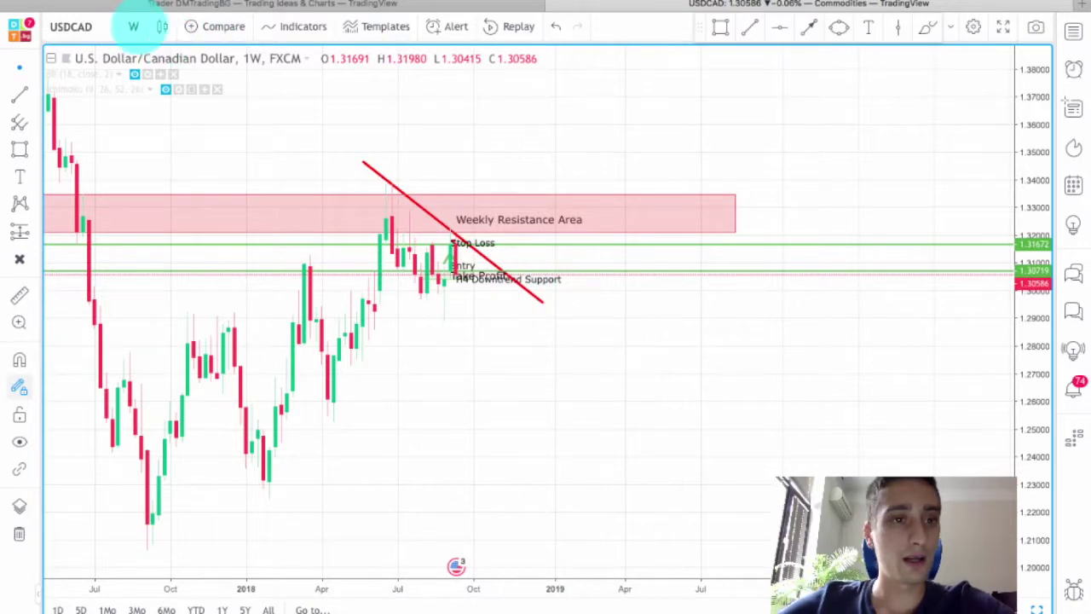
pyautogui.click(134, 26)
# Switch to 4-hour candles and draw a rectangle over the late-August lows around 1.2903–1.2933
pyautogui.click(175, 285)
pyautogui.hscroll(-5, 719, 362)
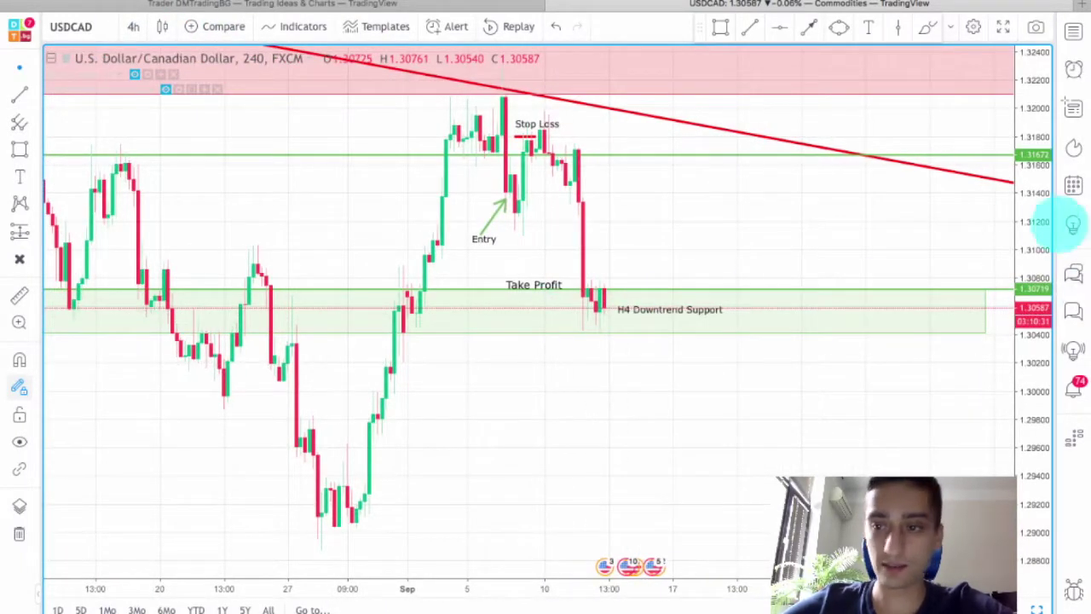
pyautogui.moveTo(1035, 231); pyautogui.dragTo(937, 304)
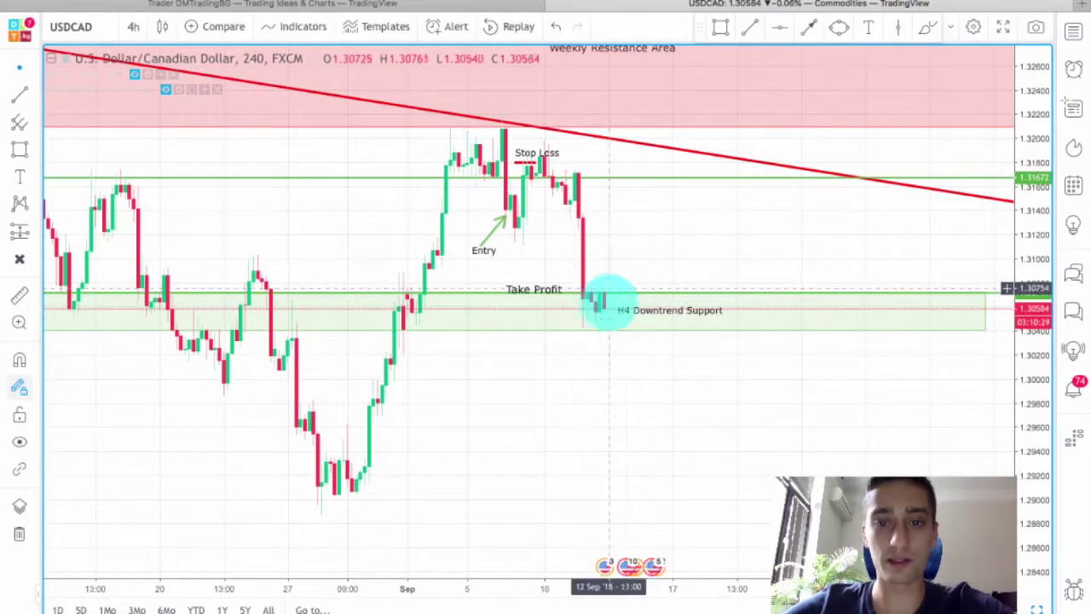
pyautogui.moveTo(674, 433); pyautogui.dragTo(668, 401)
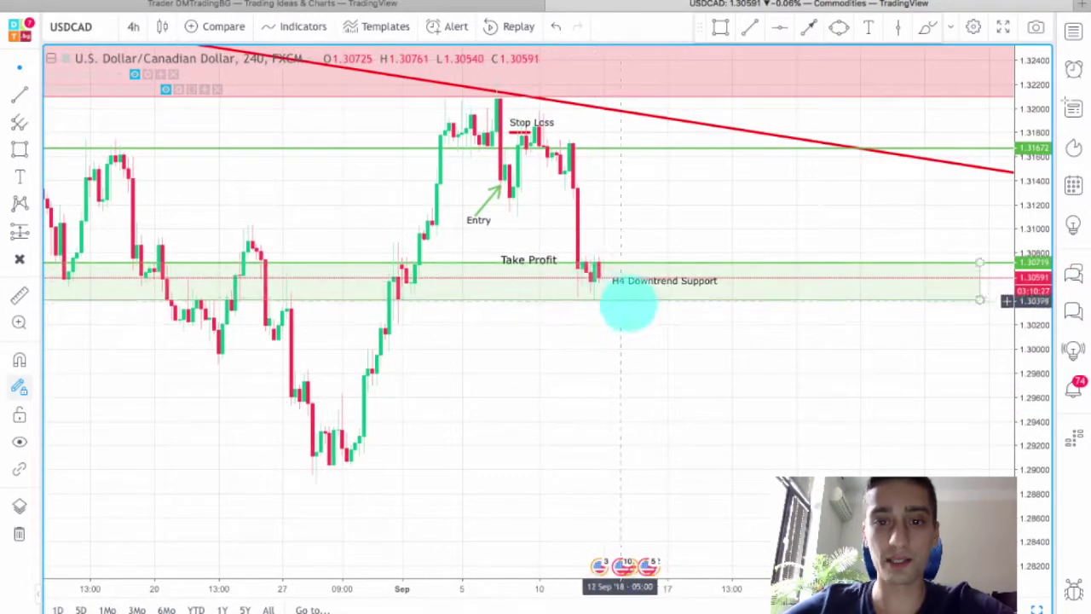
pyautogui.click(720, 26)
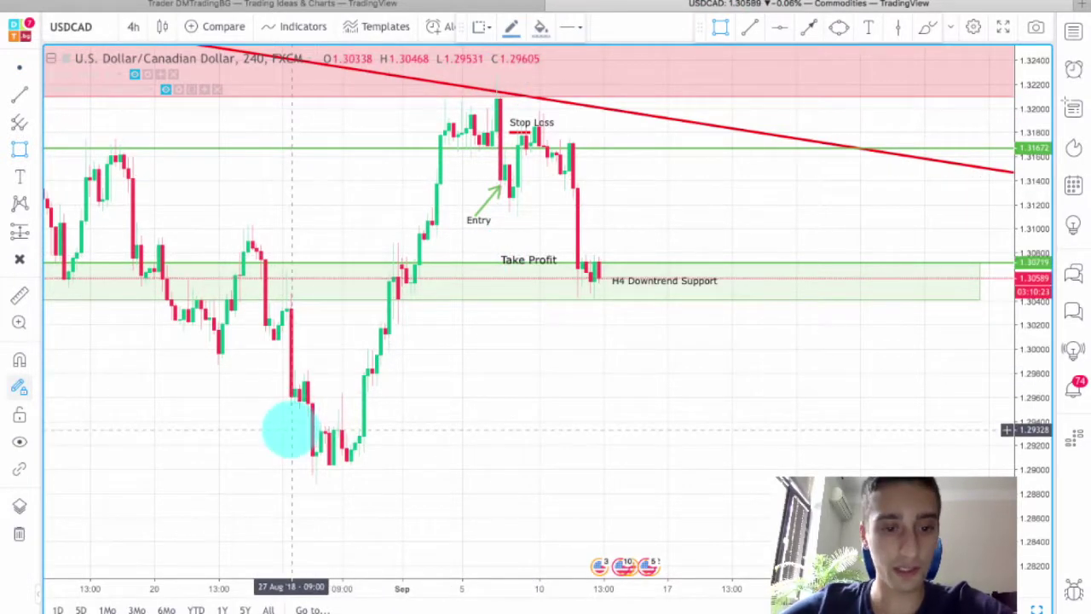
pyautogui.moveTo(293, 429); pyautogui.dragTo(940, 465)
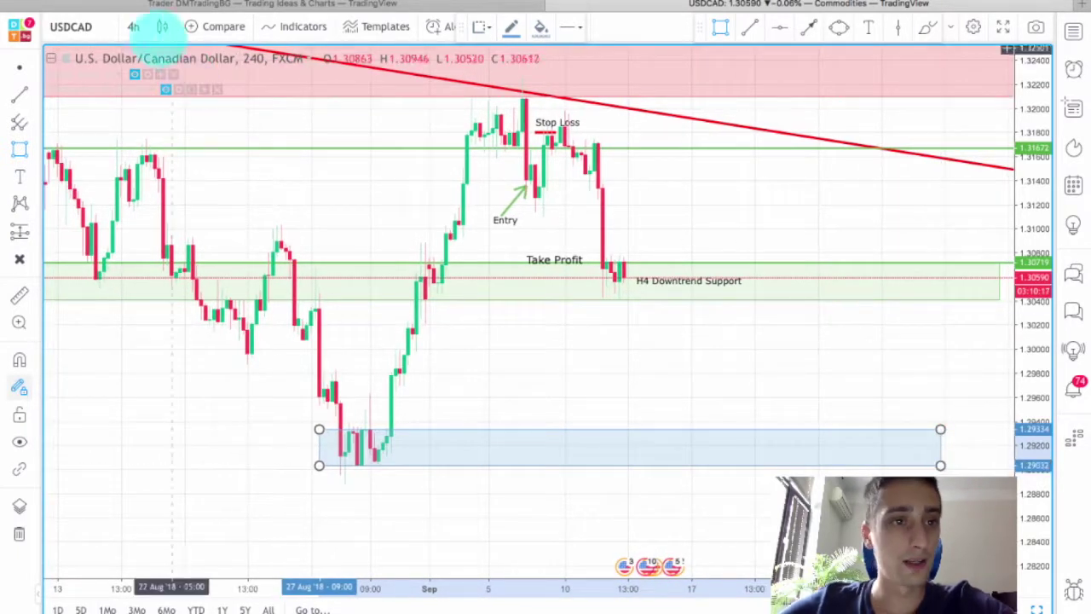
# Switch the chart to 1-hour candles
pyautogui.click(133, 26)
pyautogui.click(143, 214)
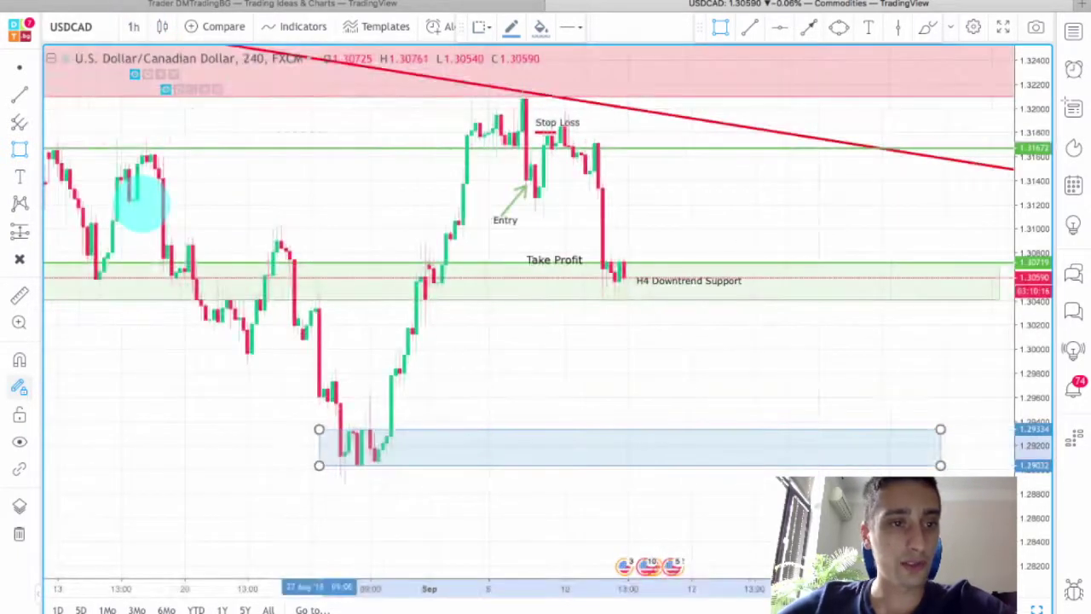
pyautogui.scroll(-3, 682, 387)
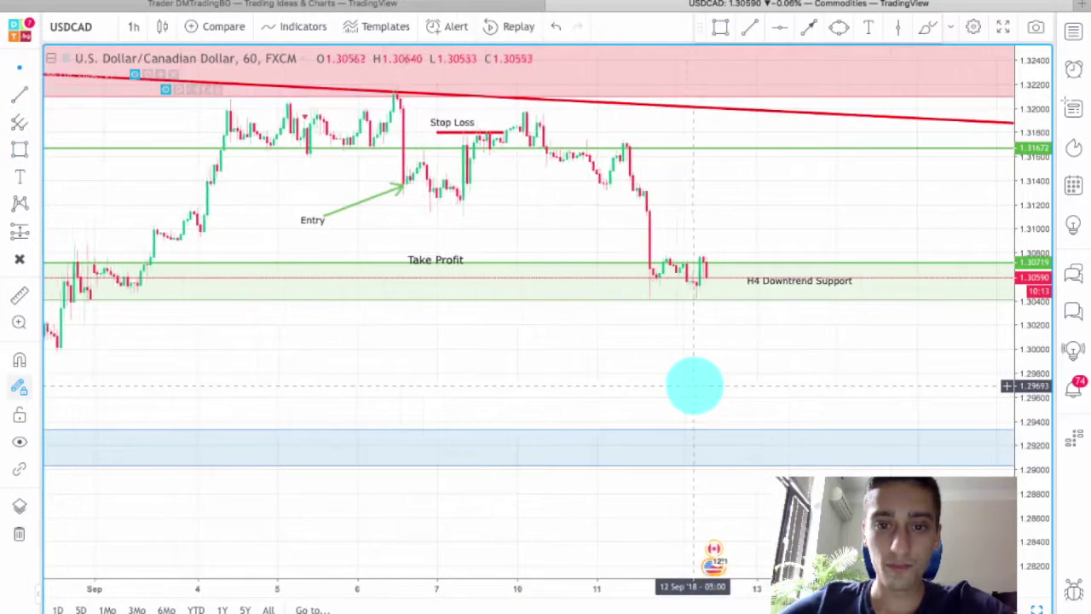
# Show Bollinger Bands and draw a box spanning 1.3051–1.3078 around the latest candles
pyautogui.click(134, 75)
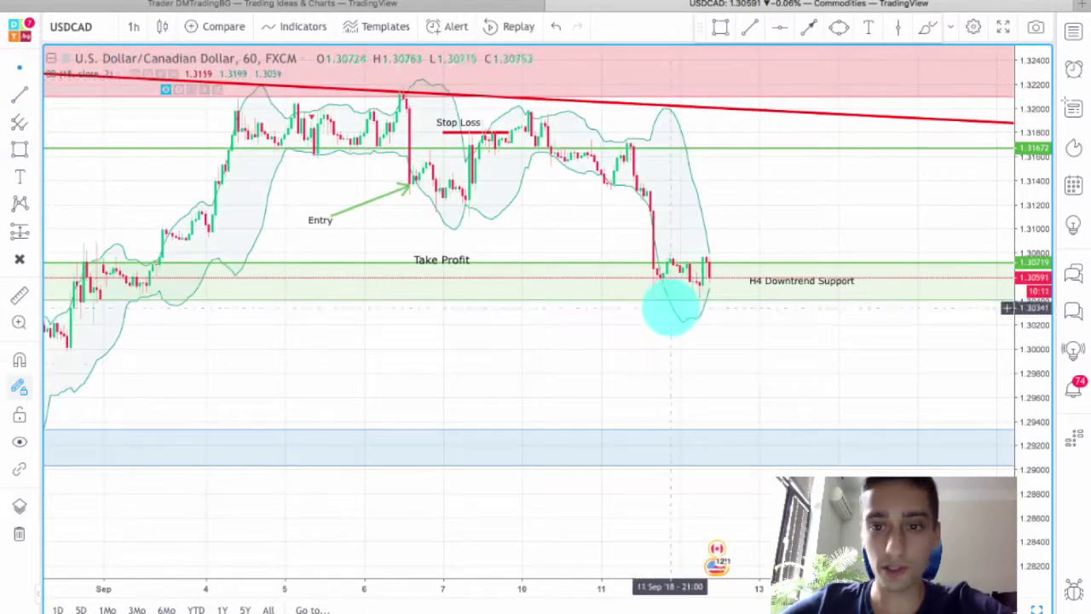
pyautogui.hscroll(3, 767, 388)
pyautogui.click(720, 27)
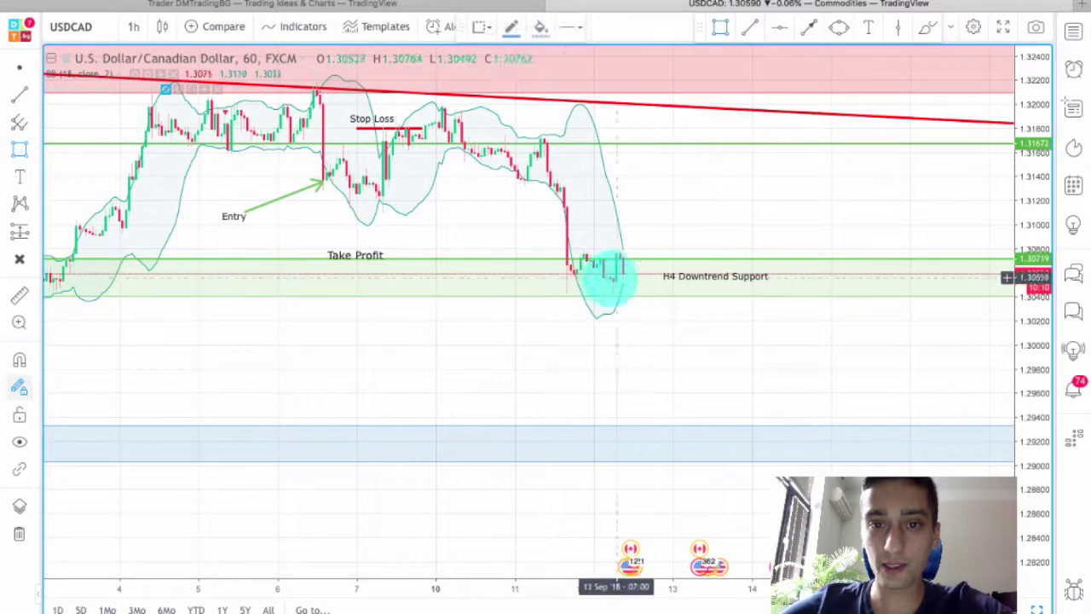
pyautogui.moveTo(558, 251); pyautogui.dragTo(793, 284)
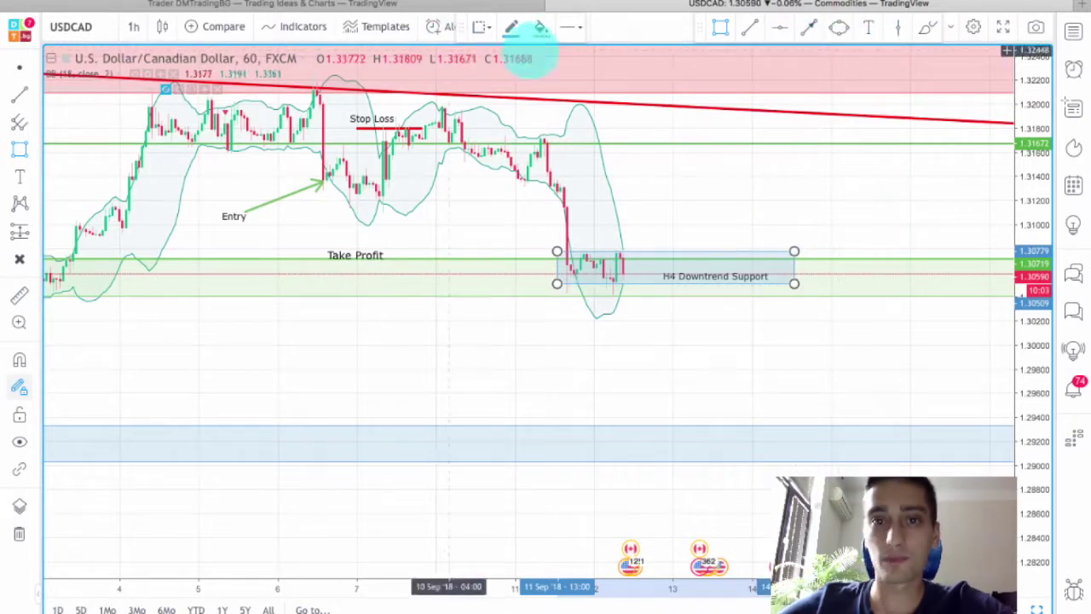
# With the Brush, sketch a blue curve below the support box and an upward arrow to it
pyautogui.click(927, 27)
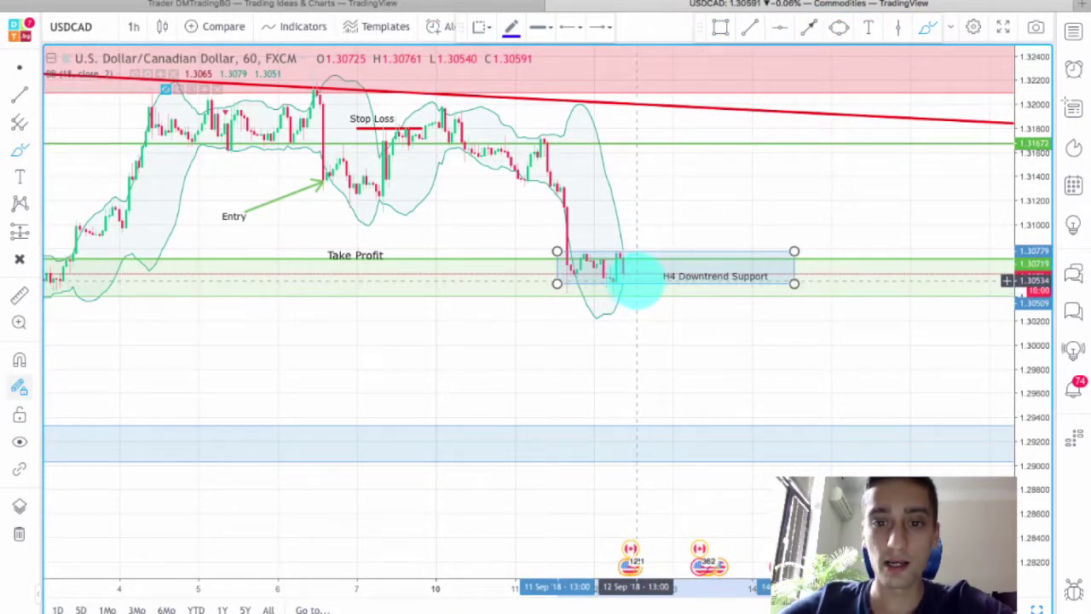
pyautogui.click(641, 275)
pyautogui.moveTo(635, 307); pyautogui.dragTo(635, 308)
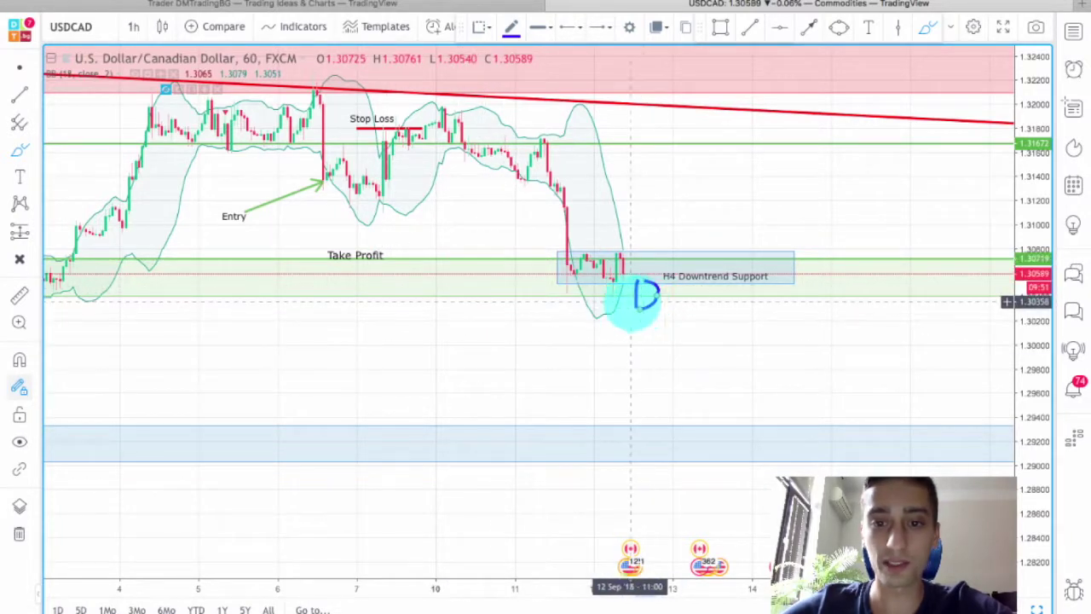
pyautogui.moveTo(565, 325); pyautogui.dragTo(635, 300)
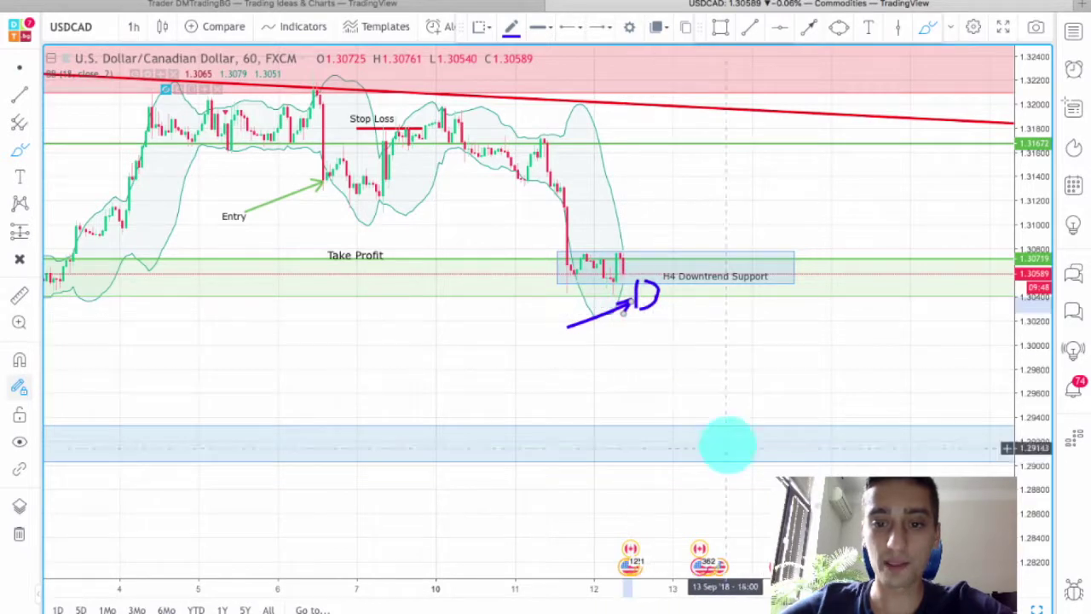
# Sketch a bracket in the lower blue zone and a short dash above the support box
pyautogui.moveTo(707, 457)
pyautogui.mouseDown()
pyautogui.moveTo(707, 428)
pyautogui.moveTo(771, 428)
pyautogui.moveTo(771, 458)
pyautogui.moveTo(709, 461)
pyautogui.mouseUp()
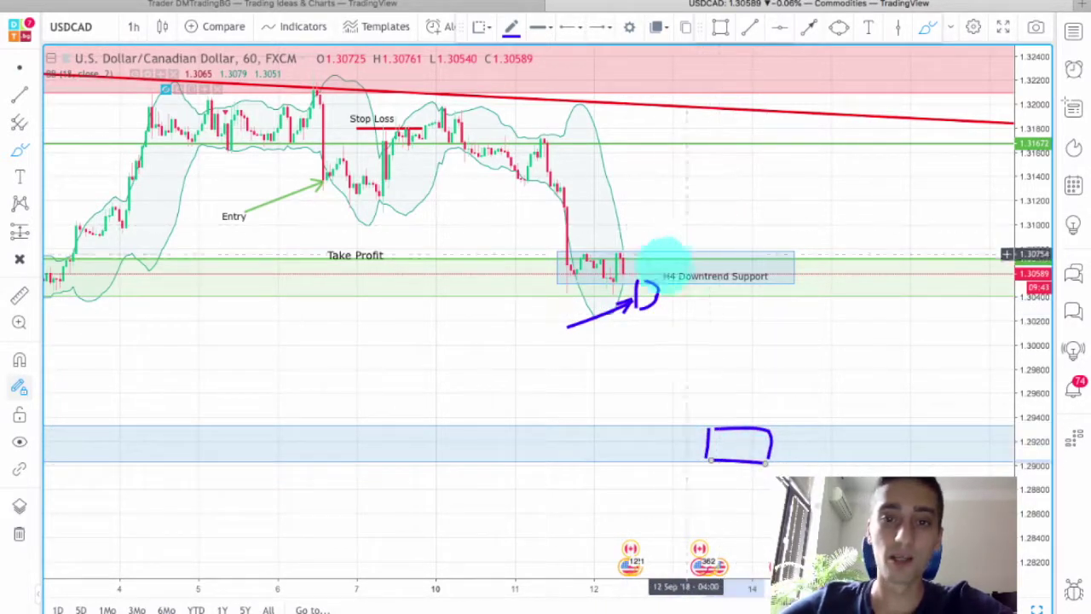
pyautogui.scroll(-3, 669, 230)
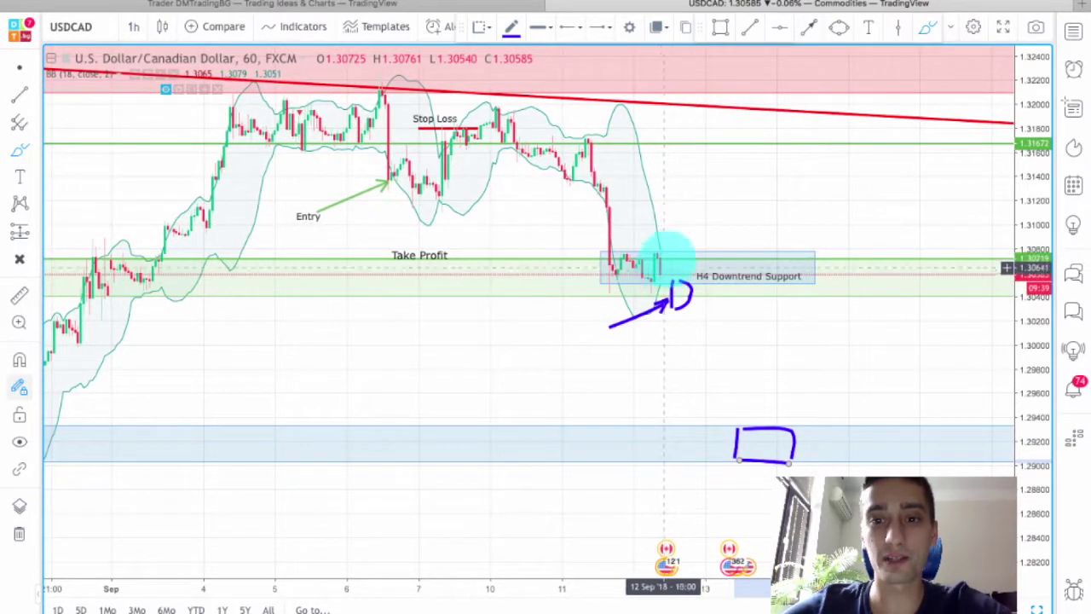
pyautogui.moveTo(669, 252); pyautogui.dragTo(712, 253)
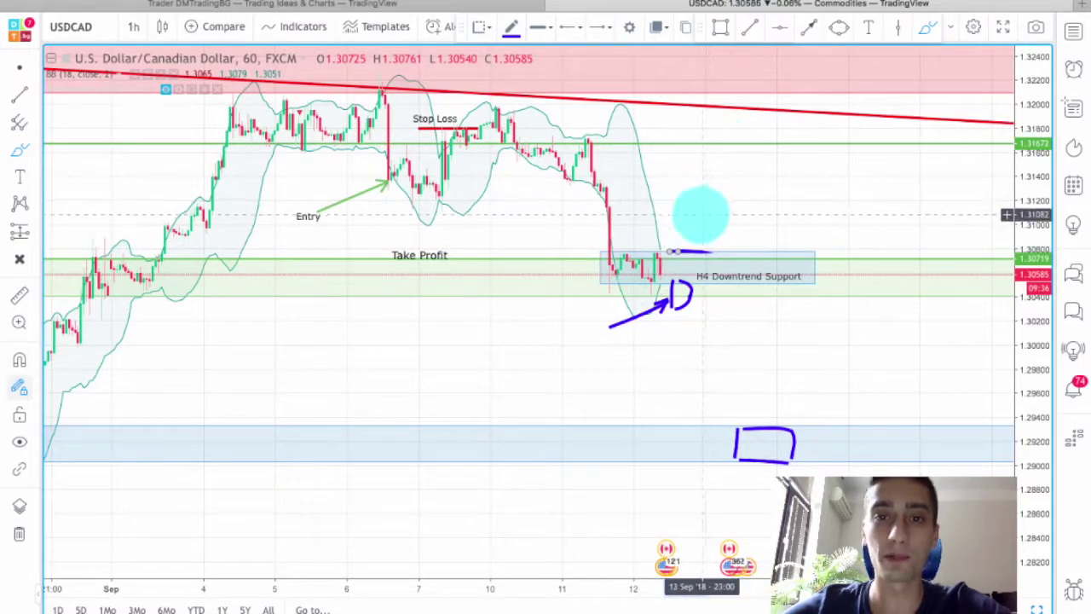
pyautogui.scroll(-2, 709, 213)
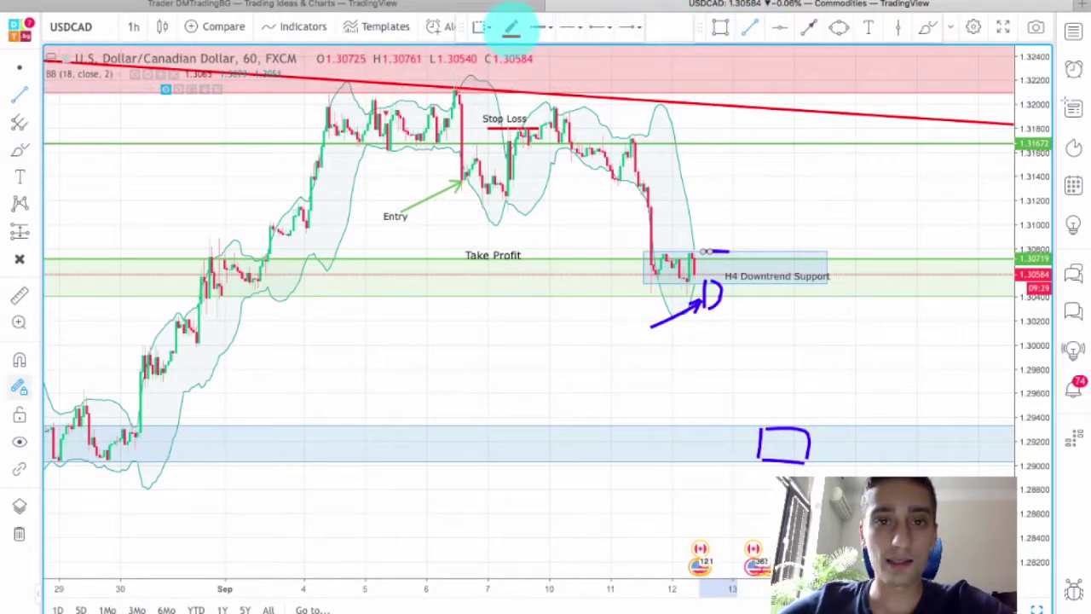
# Switch the pen to blue, rule a line right from the 1.3122 Entry, and circle the trendline near 1.3180
pyautogui.click(511, 26)
pyautogui.click(601, 70)
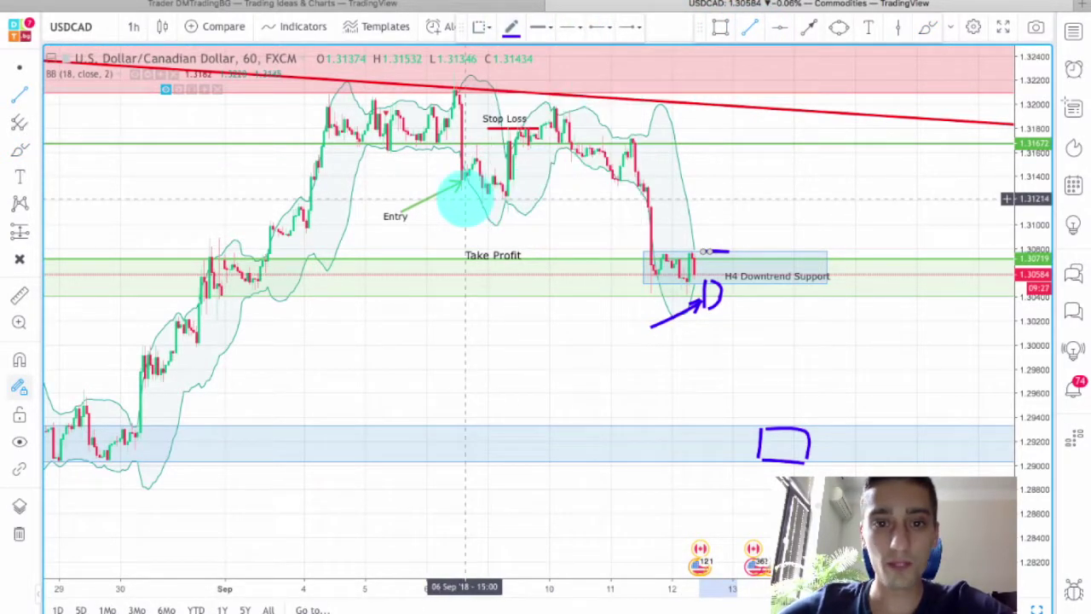
pyautogui.moveTo(465, 198); pyautogui.dragTo(812, 197)
pyautogui.hscroll(-3, 813, 198)
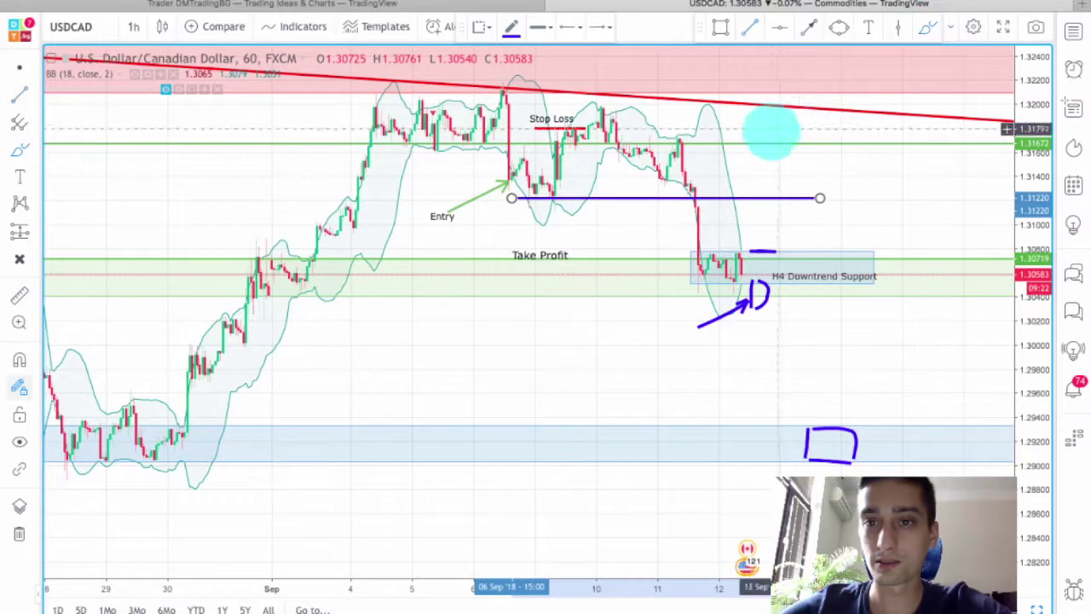
pyautogui.moveTo(778, 109); pyautogui.dragTo(782, 140)
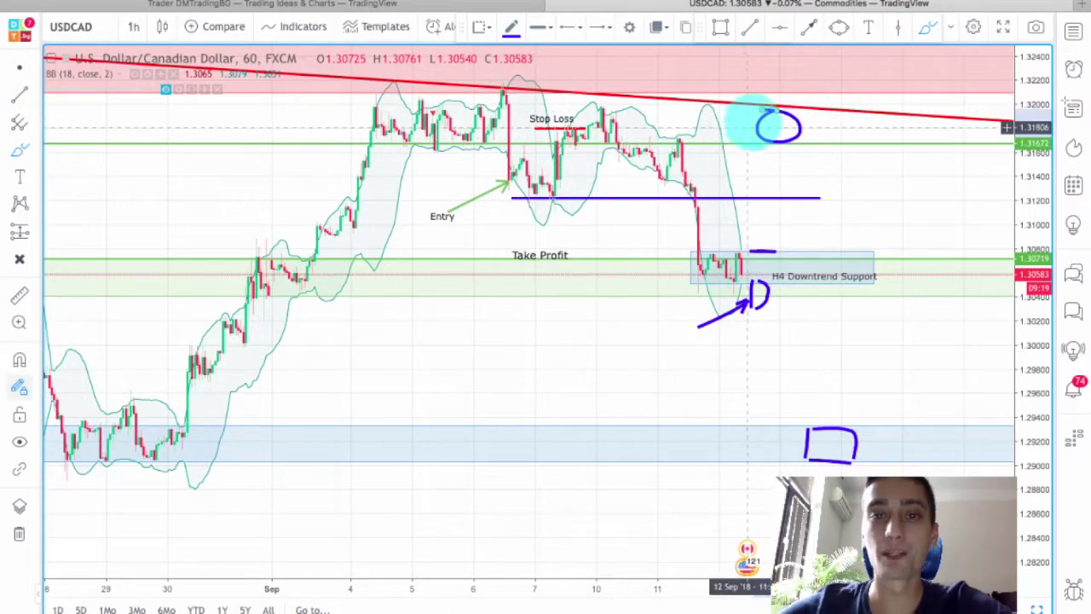